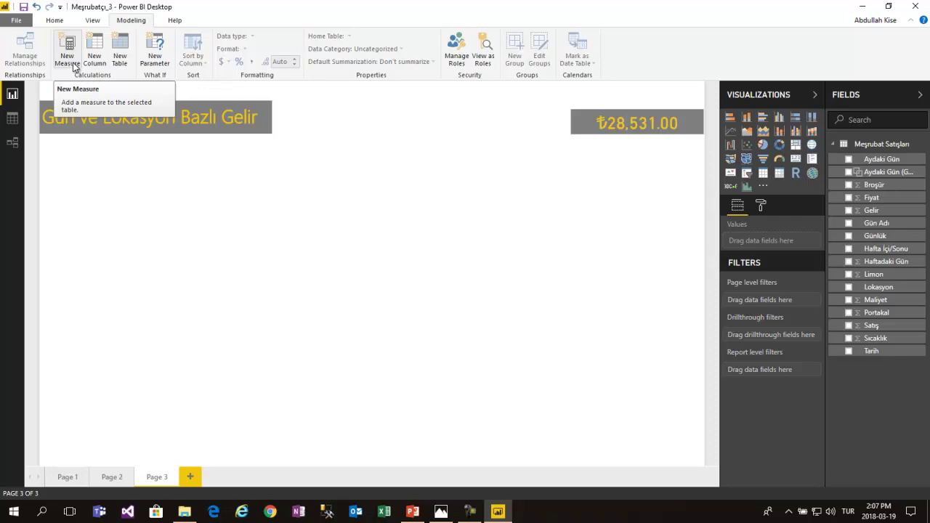
# Add a calculated column named Kar to the Meşrubat Satışları table in the data view
pyautogui.click(73, 67)
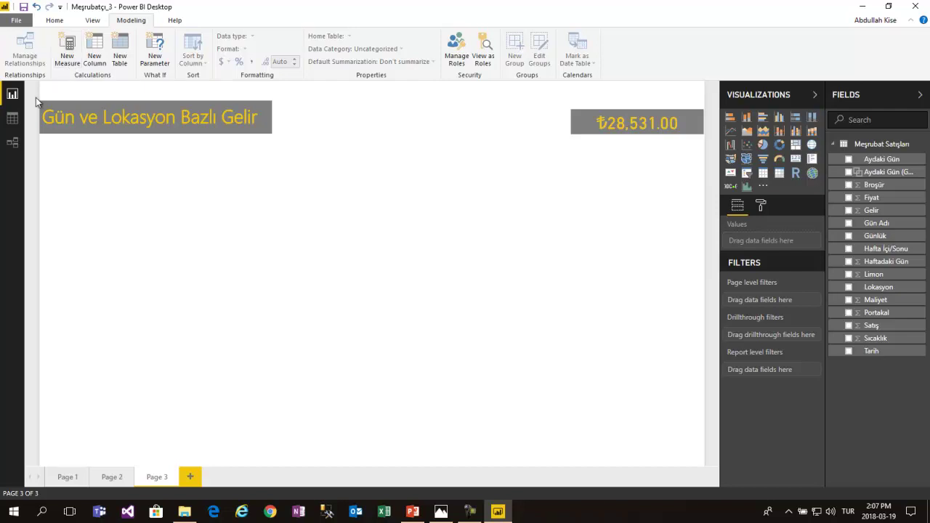
pyautogui.click(22, 121)
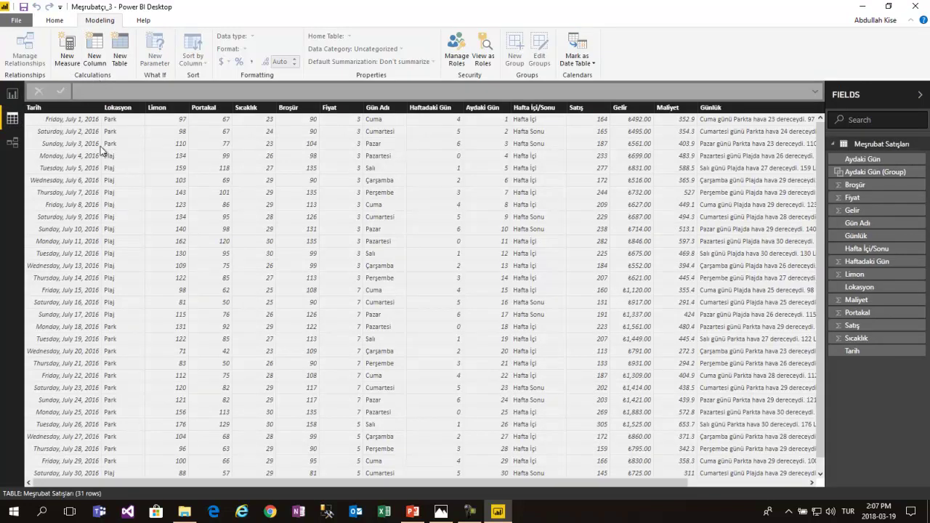
pyautogui.moveTo(249, 483); pyautogui.dragTo(369, 485)
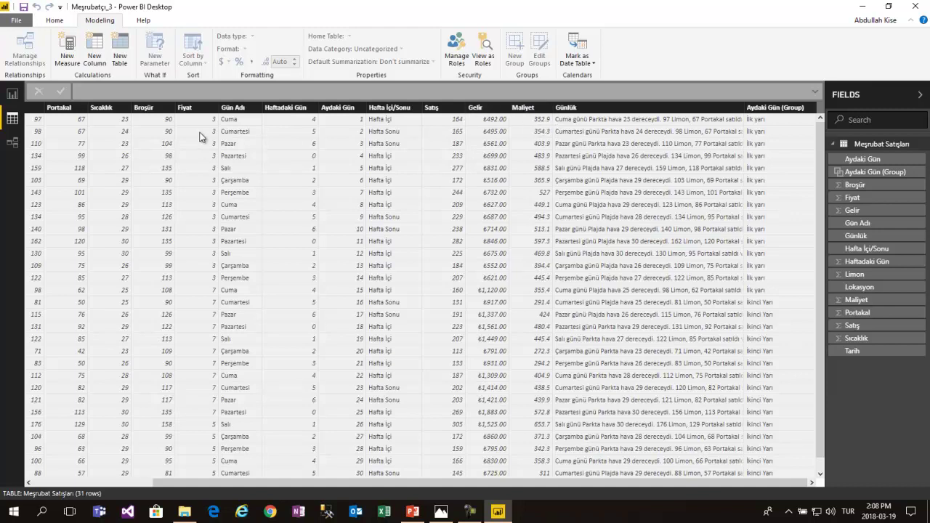
pyautogui.click(94, 58)
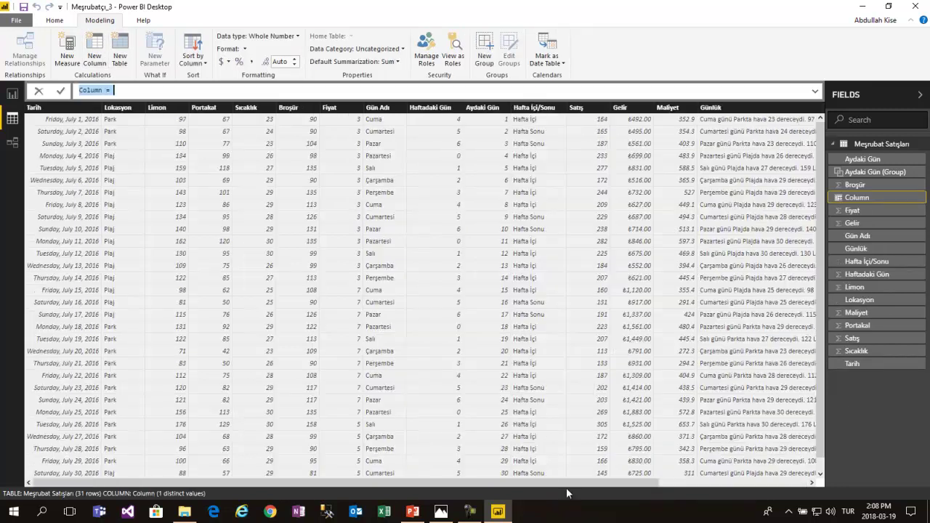
pyautogui.moveTo(578, 485); pyautogui.dragTo(737, 508)
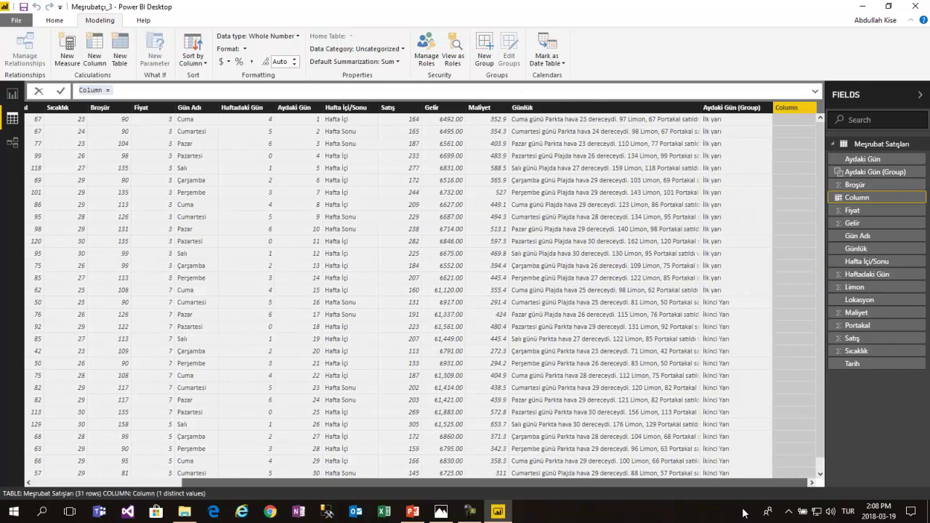
pyautogui.doubleClick(88, 90)
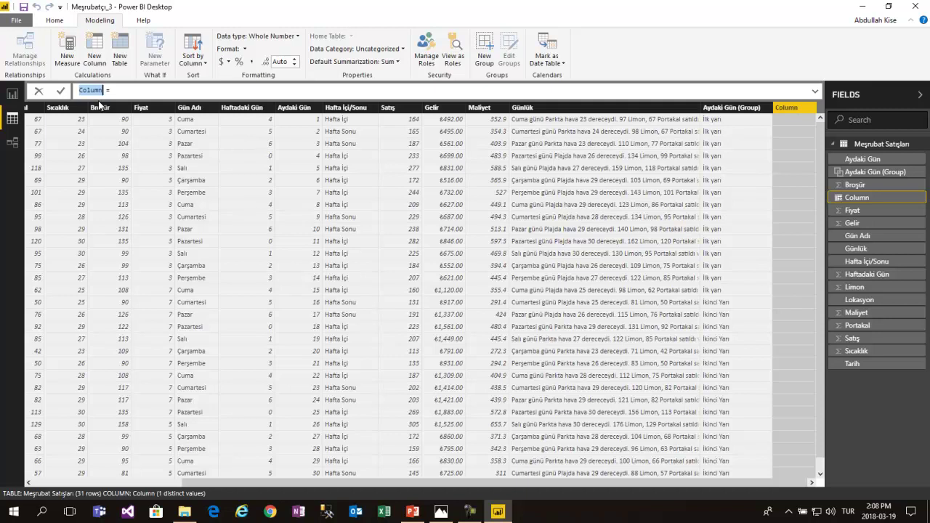
pyautogui.write('Kar')
pyautogui.click(124, 89)
pyautogui.write('Meş')
pyautogui.press('BackSpace')
pyautogui.press('BackSpace')
pyautogui.press('BackSpace')
pyautogui.write("'")
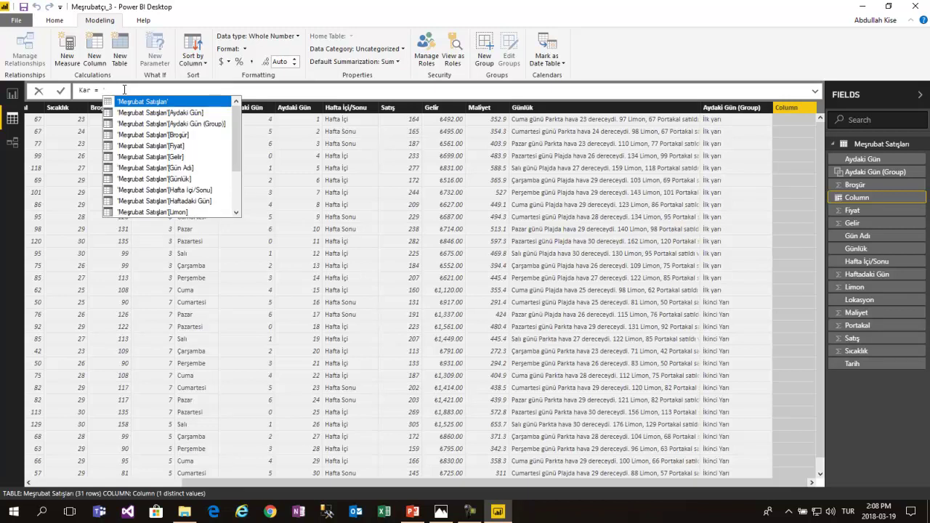
pyautogui.press('Tab')
pyautogui.write('[')
pyautogui.press('BackSpace')
pyautogui.press('BackSpace')
pyautogui.press('BackSpace')
pyautogui.press('BackSpace')
pyautogui.press('BackSpace')
pyautogui.press('BackSpace')
pyautogui.press('BackSpace')
pyautogui.press('BackSpace')
pyautogui.press('BackSpace')
pyautogui.press('BackSpace')
pyautogui.press('BackSpace')
pyautogui.press('BackSpace')
pyautogui.press('BackSpace')
pyautogui.press('BackSpace')
pyautogui.press('BackSpace')
pyautogui.press('BackSpace')
pyautogui.press('BackSpace')
pyautogui.press('BackSpace')
pyautogui.press('BackSpace')
pyautogui.press('BackSpace')
# Define the Kar column's formula as [Gelir]-[Maliyet] and commit it
pyautogui.write('[')
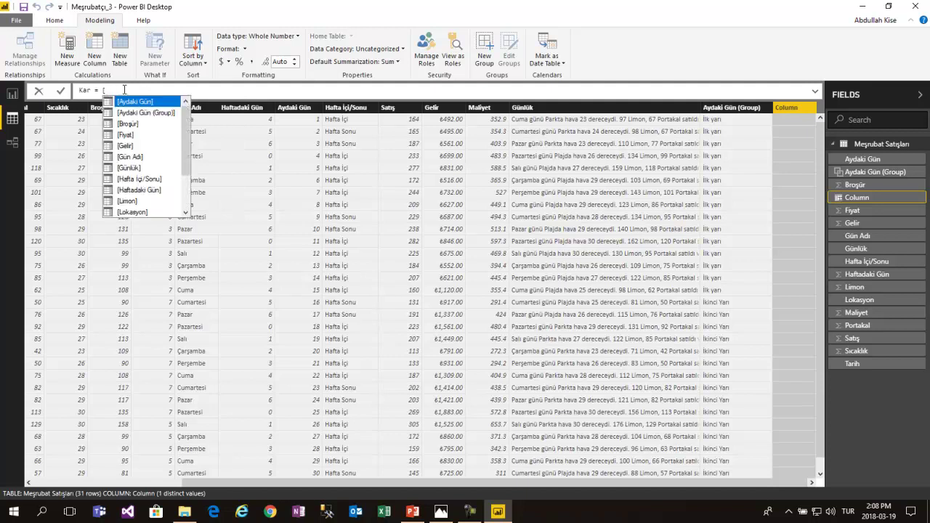
pyautogui.write('Gelir')
pyautogui.press('Tab')
pyautogui.write('-')
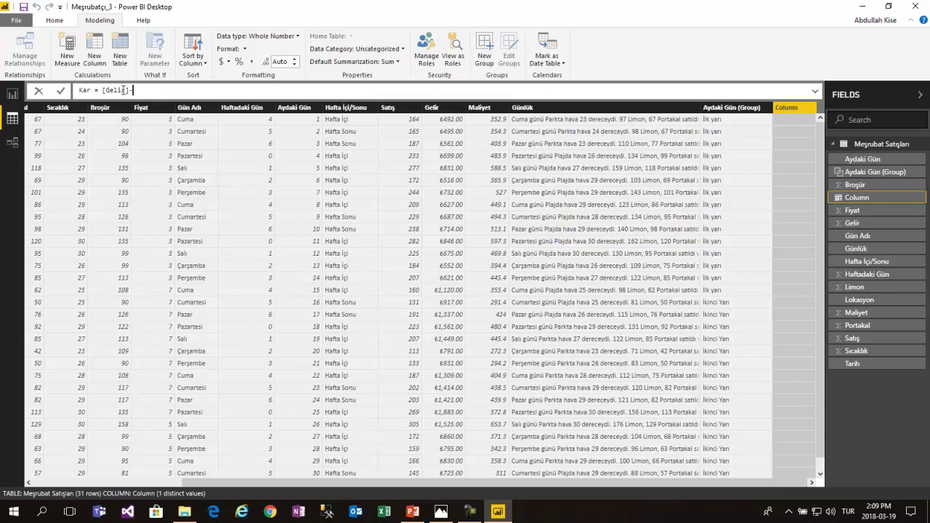
pyautogui.write('[Mal')
pyautogui.press('Tab')
pyautogui.click(125, 148)
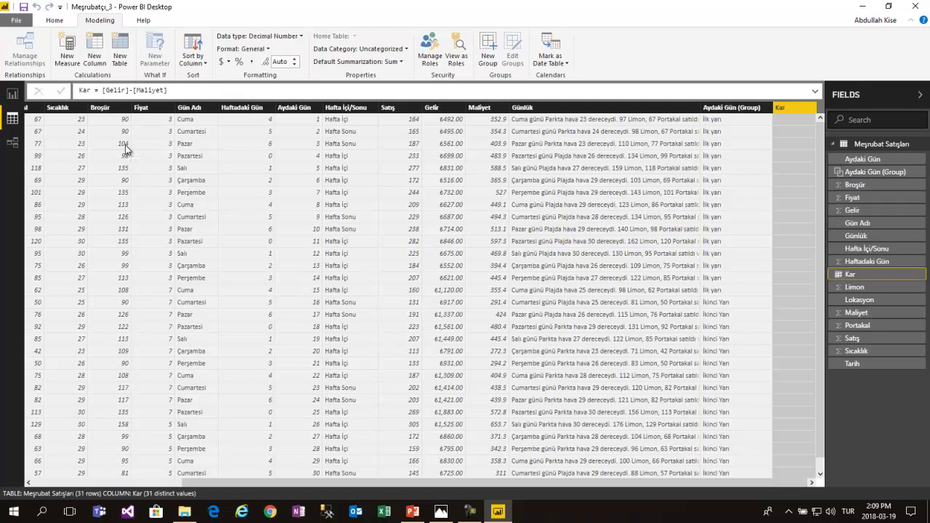
# Format the Kar column as currency using ₺ Turkish (Turkey)
pyautogui.moveTo(478, 482); pyautogui.dragTo(684, 483)
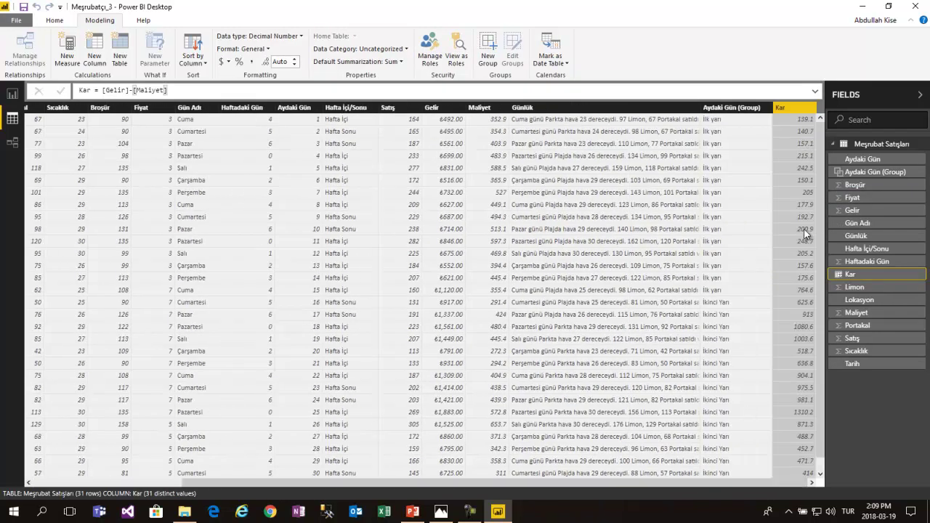
pyautogui.click(287, 36)
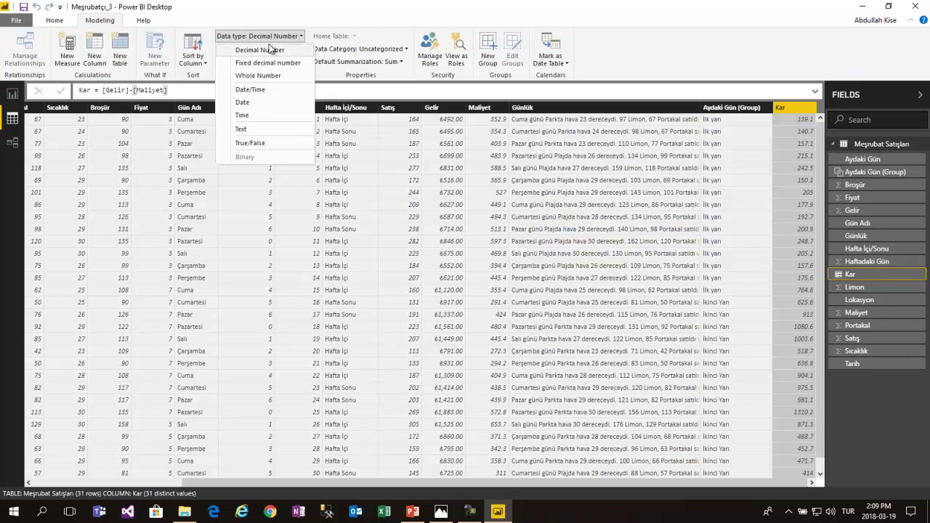
pyautogui.click(284, 22)
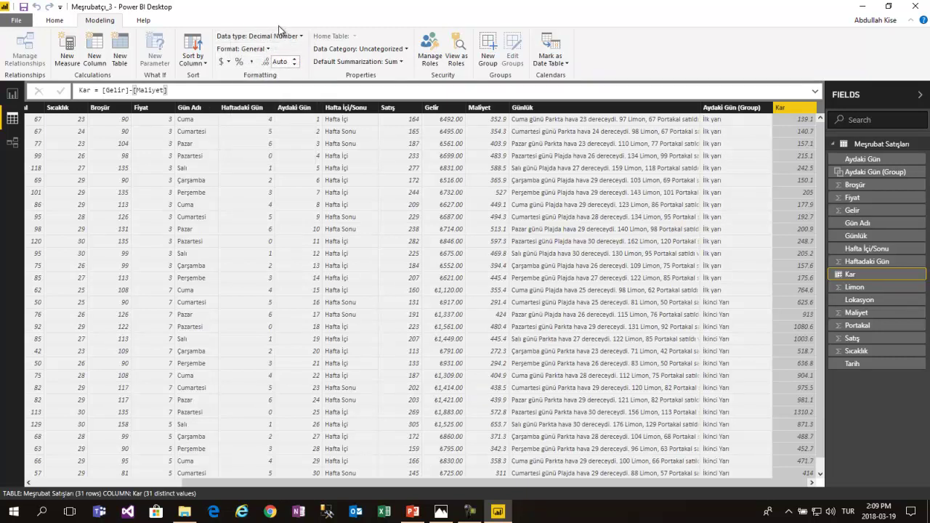
pyautogui.click(231, 67)
pyautogui.moveTo(419, 83); pyautogui.dragTo(409, 311)
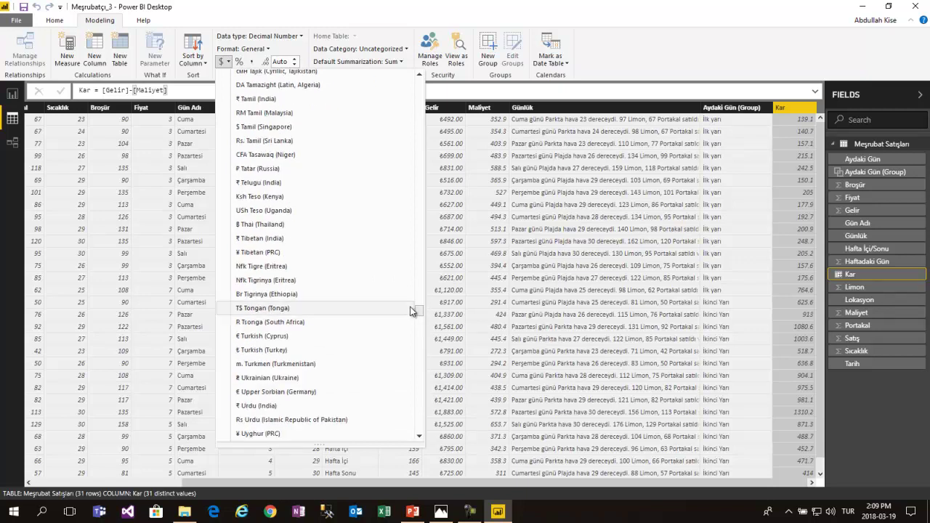
pyautogui.click(324, 350)
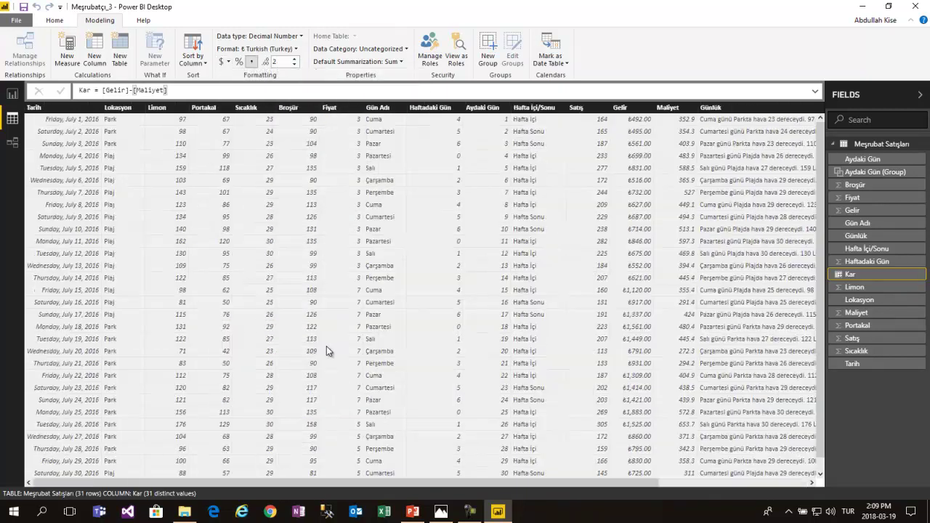
pyautogui.moveTo(507, 483); pyautogui.dragTo(421, 508)
pyautogui.moveTo(484, 481); pyautogui.dragTo(649, 481)
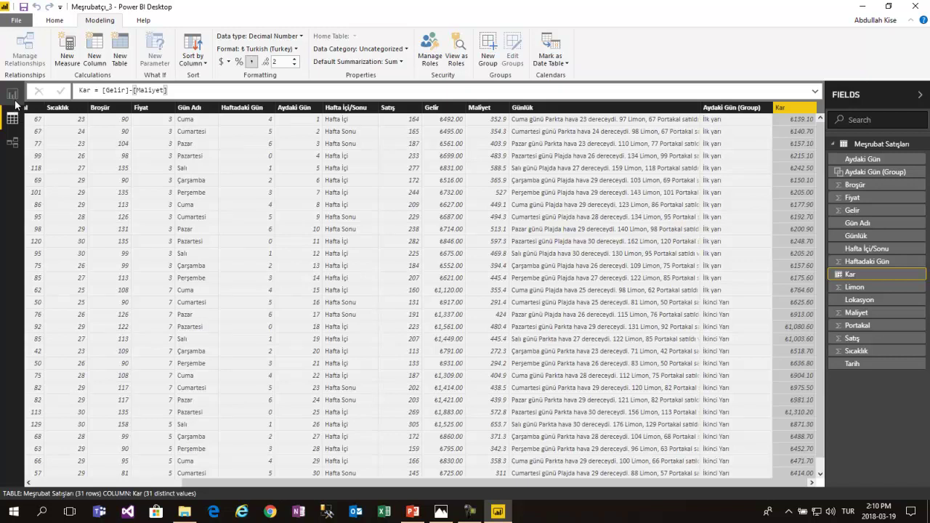
# Create a new measure in the Meşrubat Satışları table and name it Kar Marjı
pyautogui.click(69, 61)
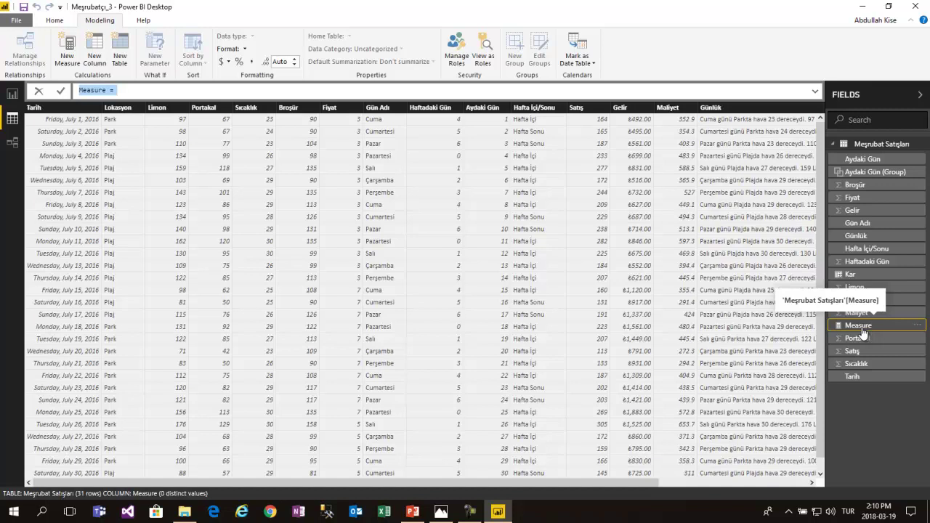
pyautogui.doubleClick(88, 90)
pyautogui.write('Kar Marjı')
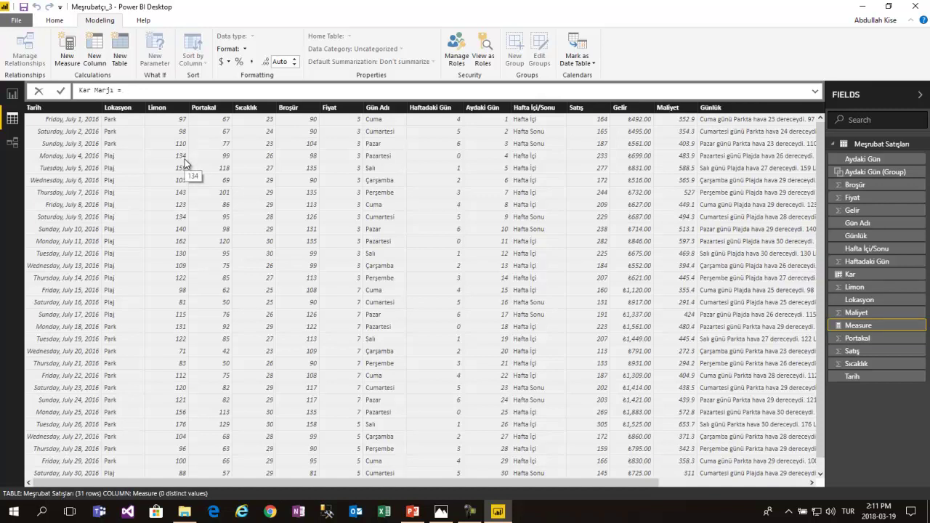
# Define the Kar Marjı measure as SUM('Meşrubat Satışları'[Kar])/SUM('Meşrubat Satışları'[Gelir])
pyautogui.write('Kar')
pyautogui.press('BackSpace')
pyautogui.press('BackSpace')
pyautogui.write('SUM')
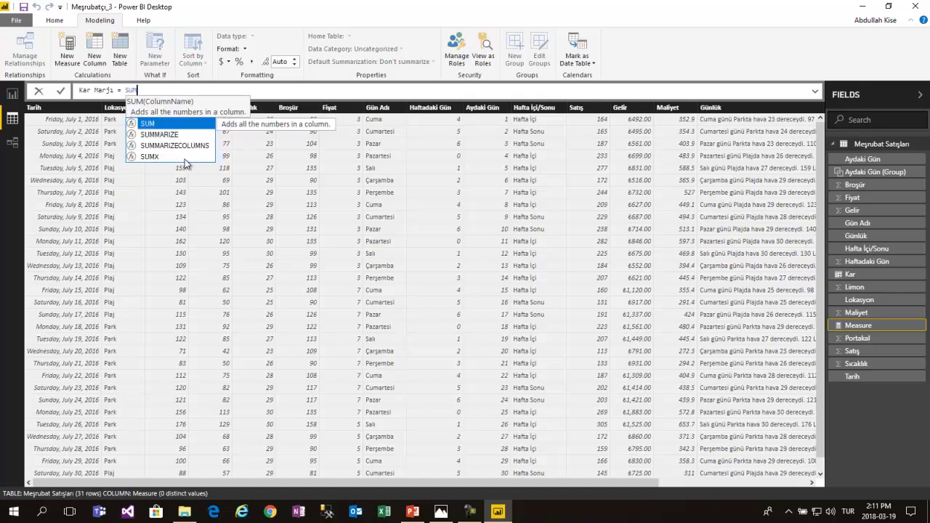
pyautogui.write('(Kar')
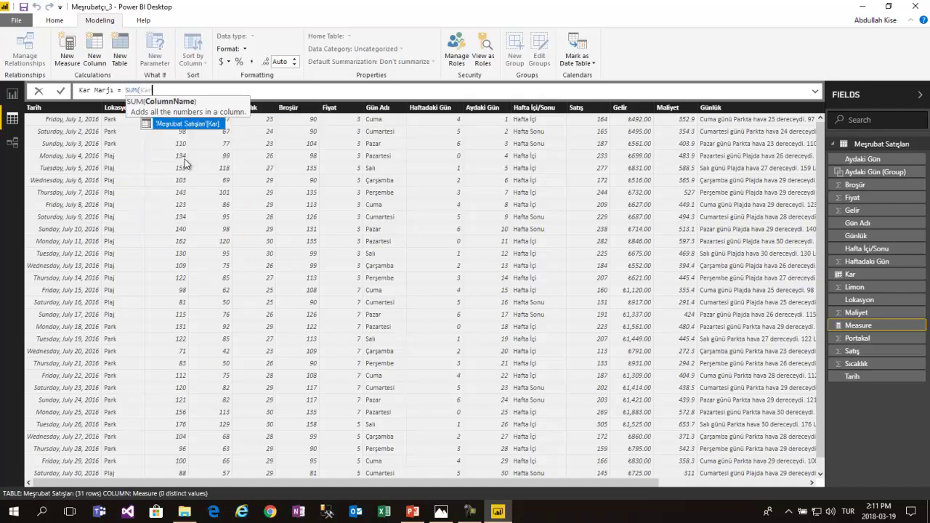
pyautogui.press('Tab')
pyautogui.write(')/SUM(')
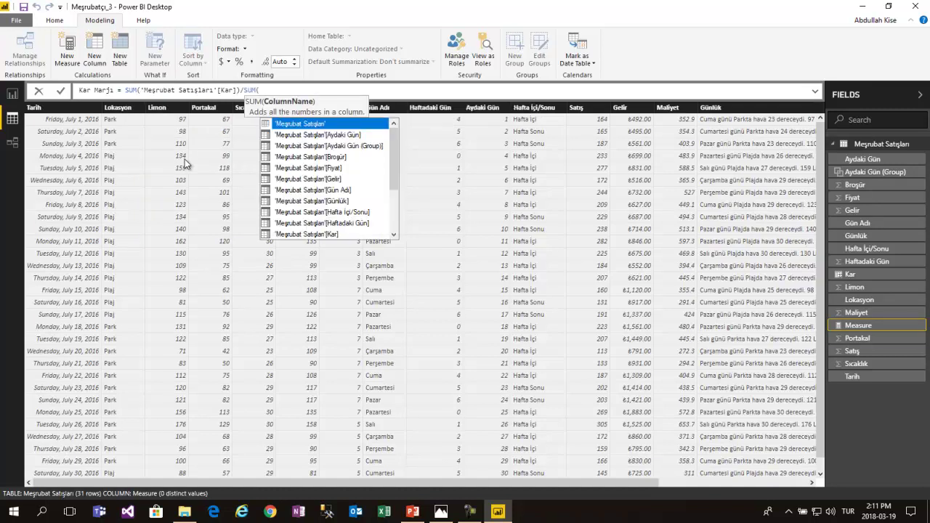
pyautogui.write('Geli')
pyautogui.press('Tab')
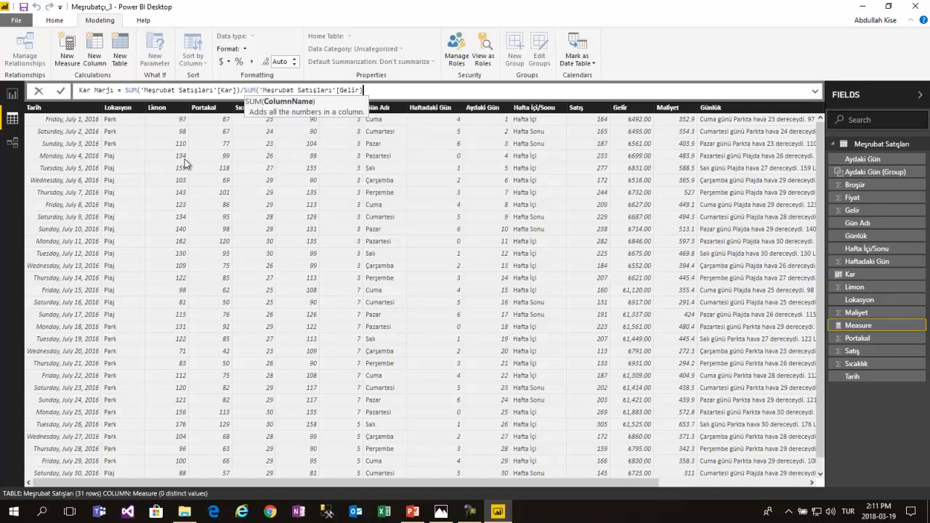
pyautogui.write(')')
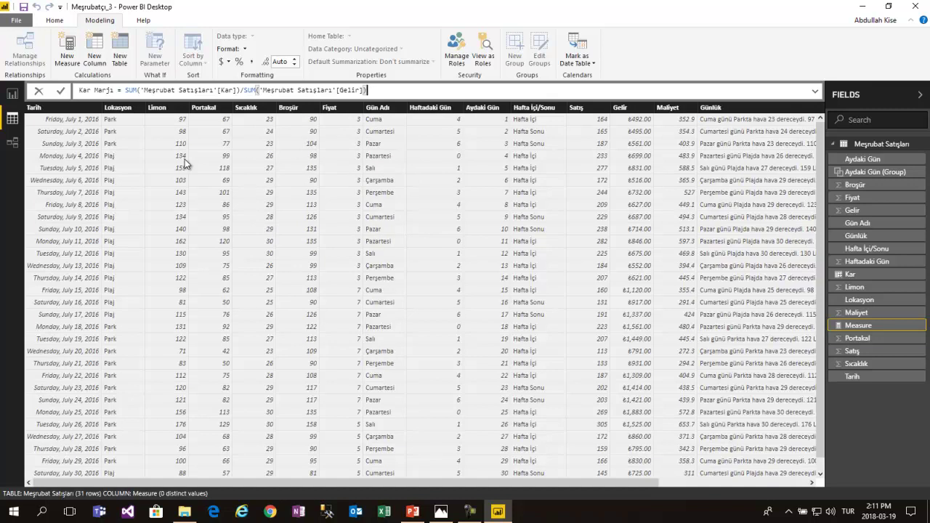
pyautogui.press('Return')
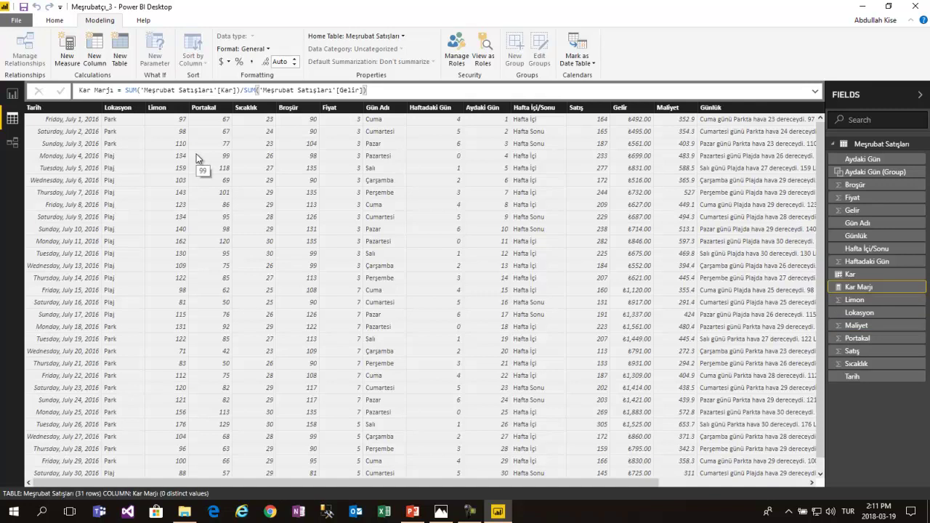
# Create a second measure, Kar Yuzdesi = SUM('Meşrubat Satışları'[Kar])/SUM('Meşrubat Satışları'[Maliyet])
pyautogui.click(67, 61)
pyautogui.write('Kar Yüzdesi =')
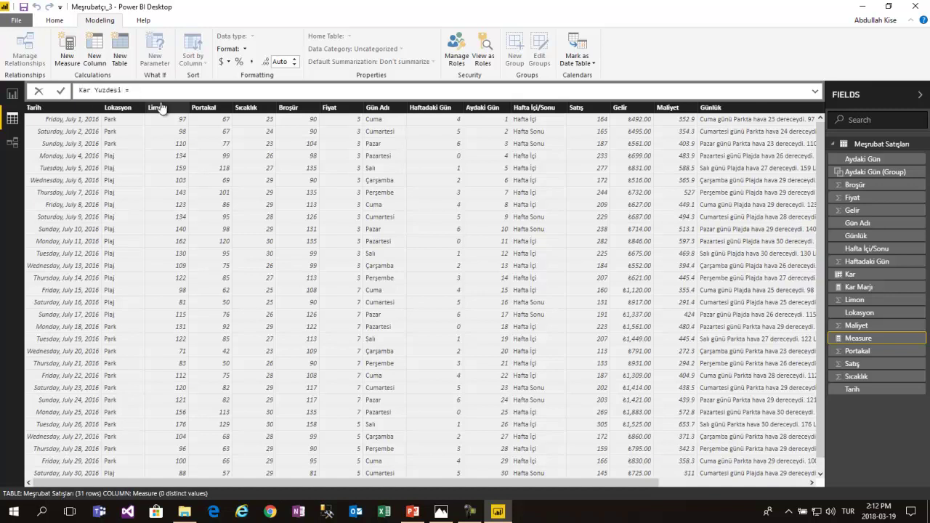
pyautogui.write('SUM(Kar')
pyautogui.press('Tab')
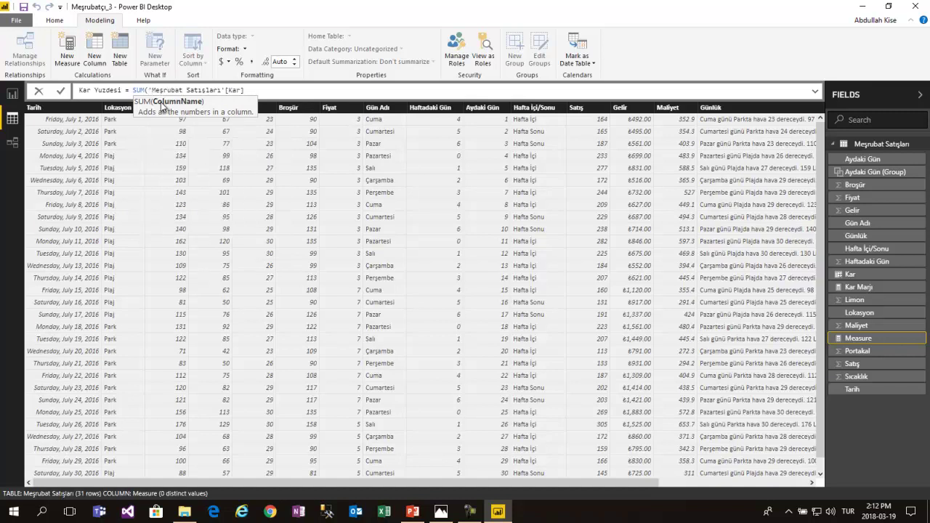
pyautogui.write(')/')
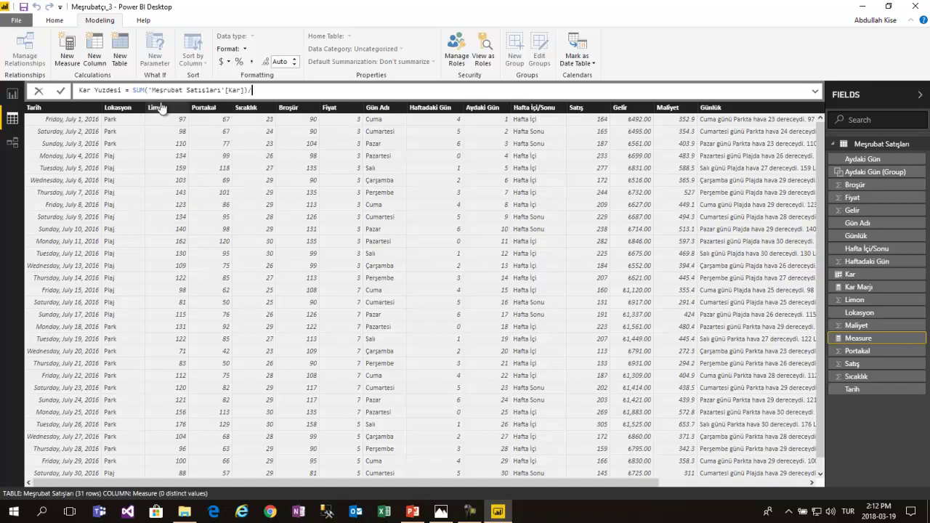
pyautogui.write('SUM(Ma')
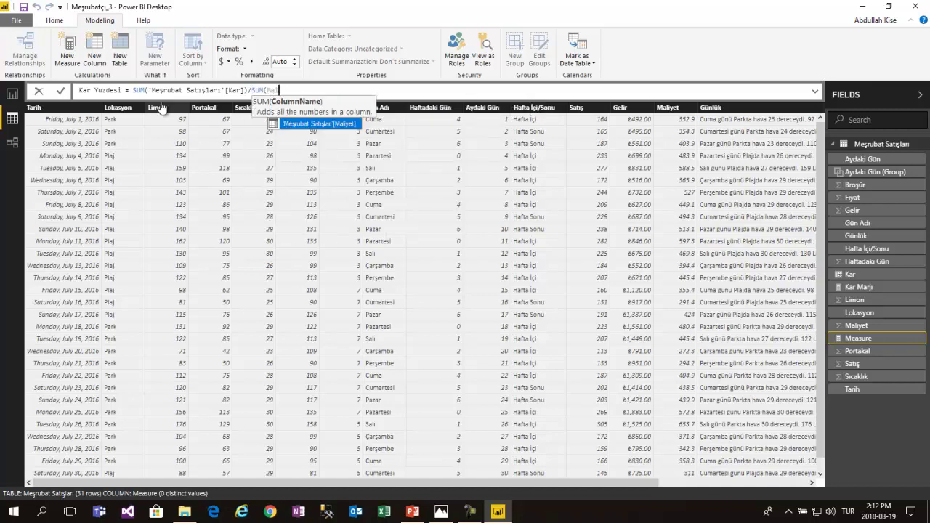
pyautogui.press('Tab')
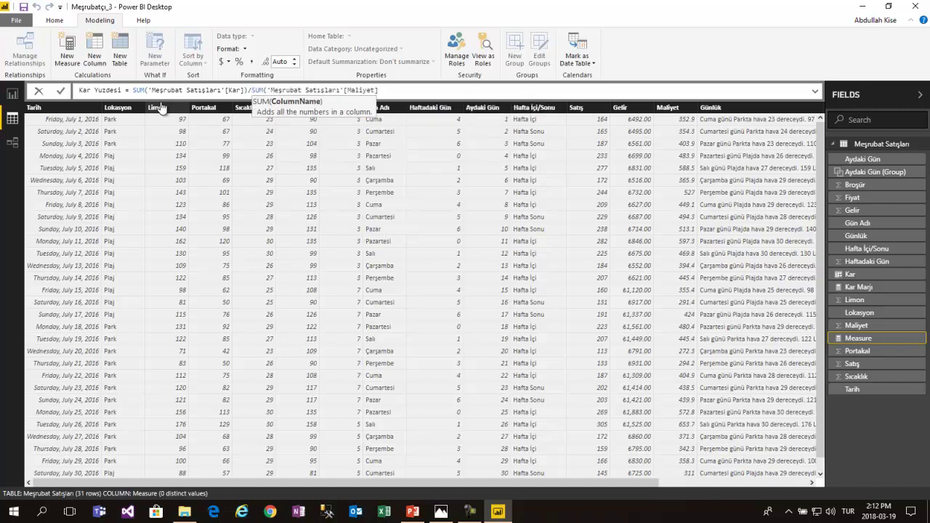
pyautogui.write(')')
pyautogui.press('Return')
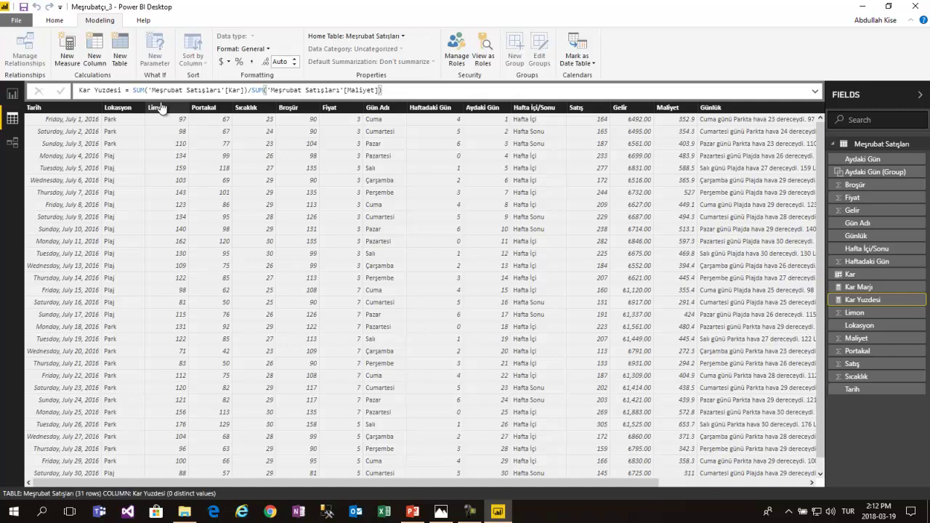
# Check the data table's last columns and the home table assigned to the Kar Yuzdesi measure
pyautogui.moveTo(446, 482); pyautogui.dragTo(739, 500)
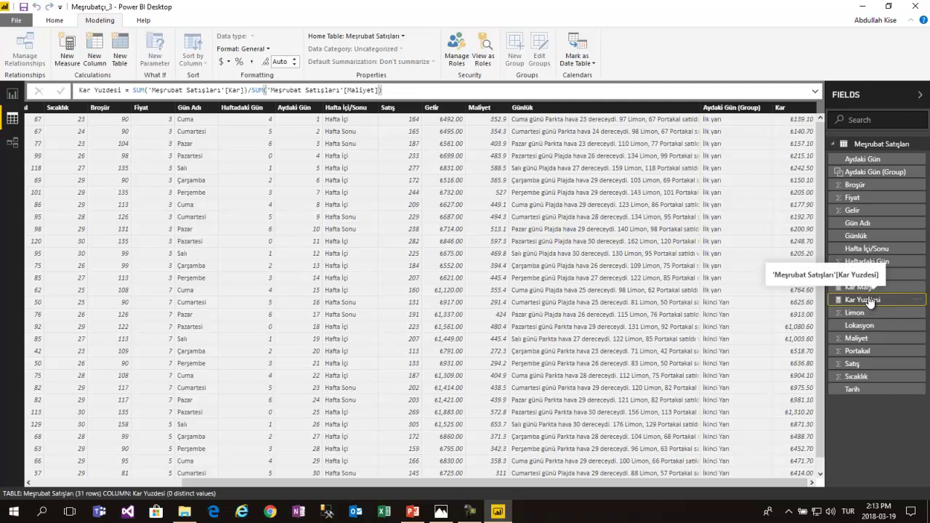
pyautogui.click(350, 38)
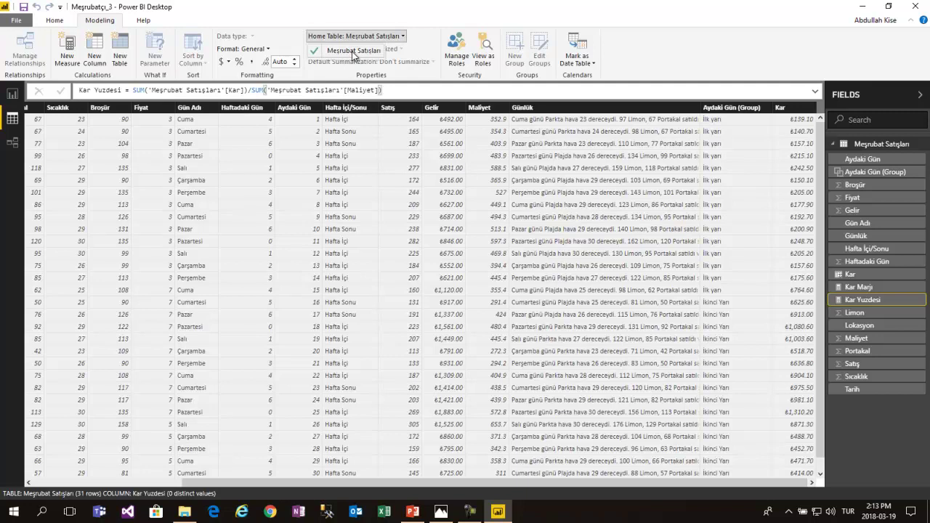
pyautogui.click(369, 54)
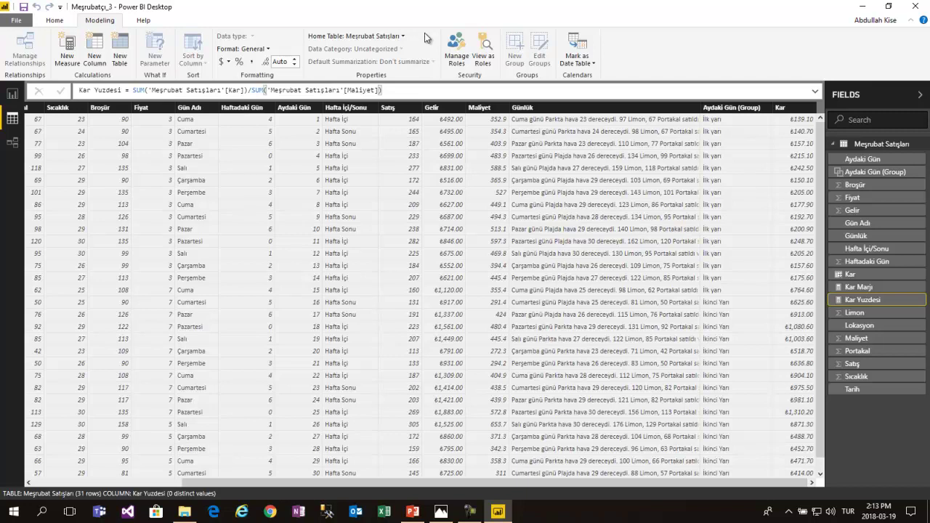
# Add a table showing Kar Marjı by Lokasyon to the empty area of report Page 3
pyautogui.click(12, 96)
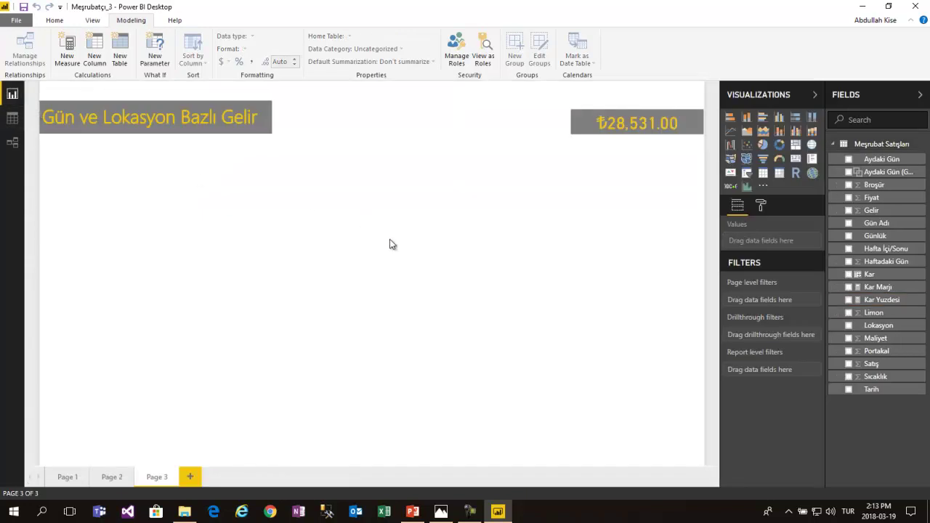
pyautogui.click(848, 326)
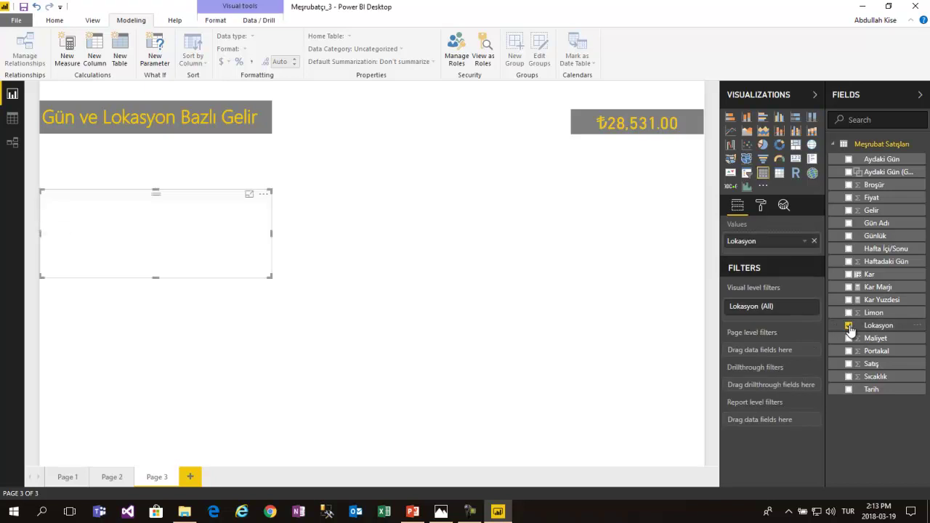
pyautogui.click(848, 287)
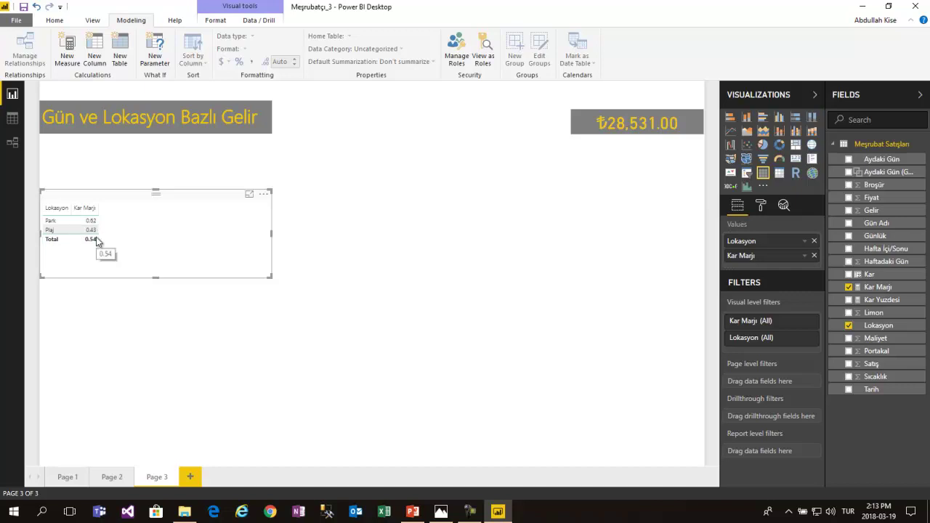
# Format the Kar Marjı and Kar Yuzdesi measures as percentages
pyautogui.click(896, 289)
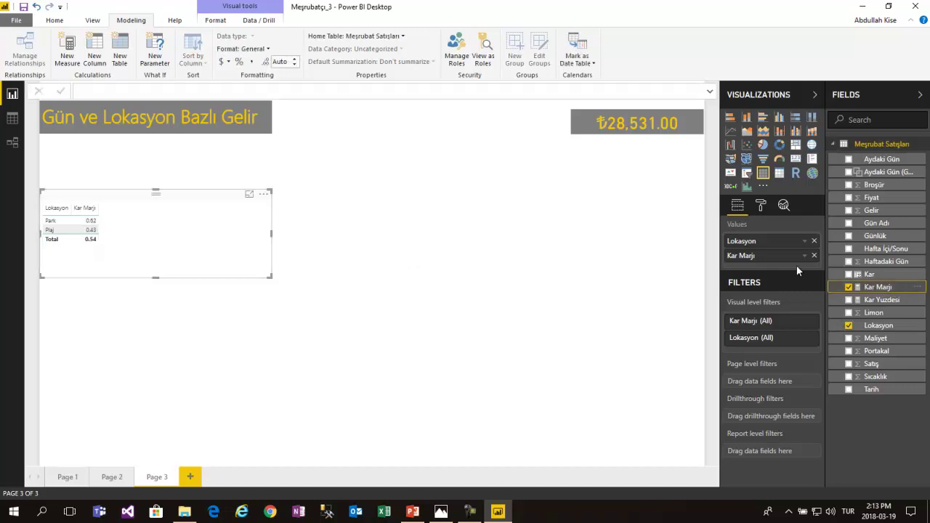
pyautogui.click(239, 62)
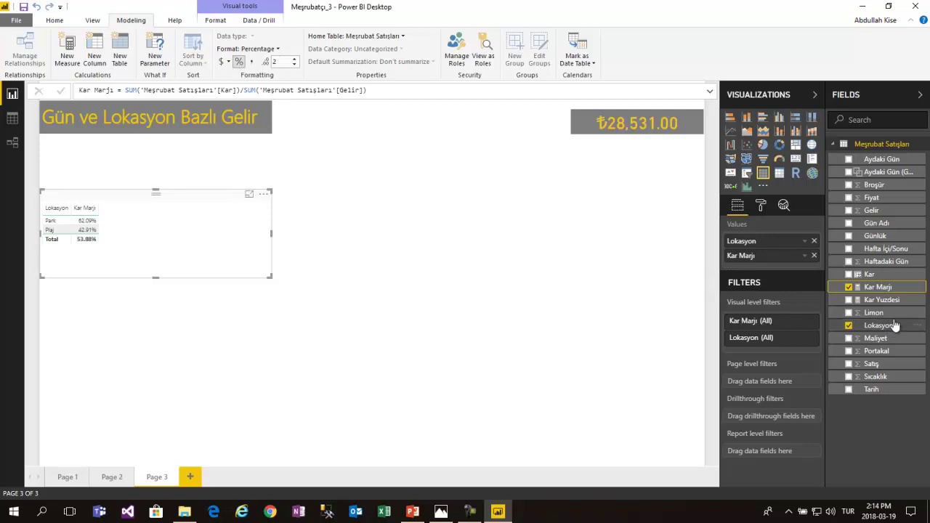
pyautogui.click(887, 300)
pyautogui.click(239, 63)
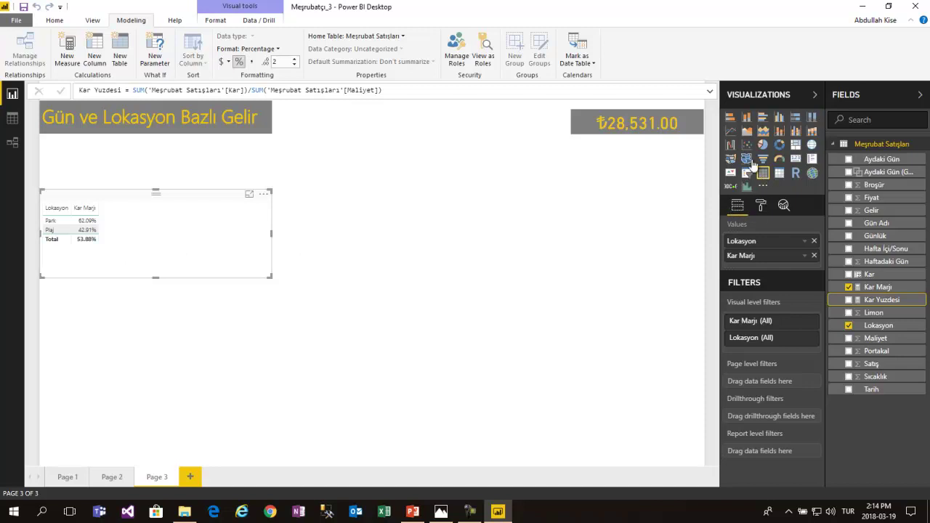
# Convert the Lokasyon table to a stacked bar chart, then make it narrower and taller and place it directly beneath the page title
pyautogui.click(729, 118)
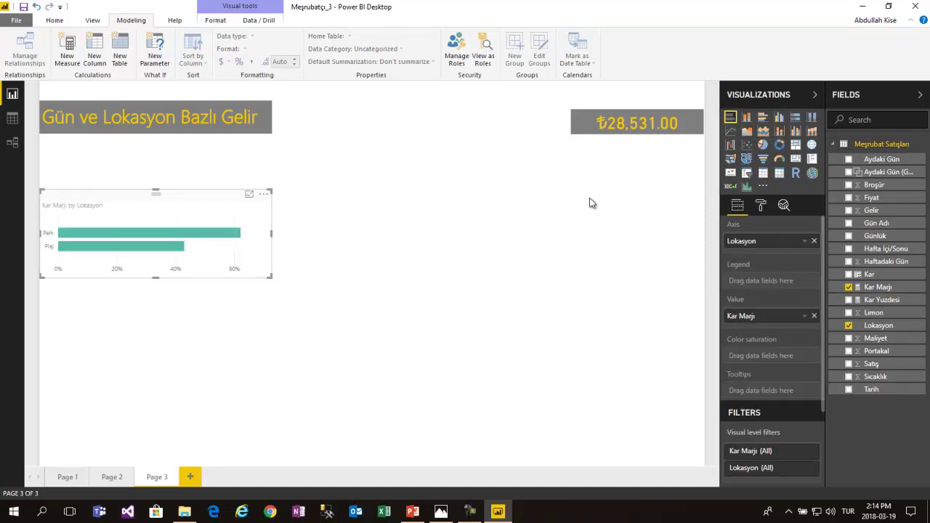
pyautogui.moveTo(270, 237); pyautogui.dragTo(188, 231)
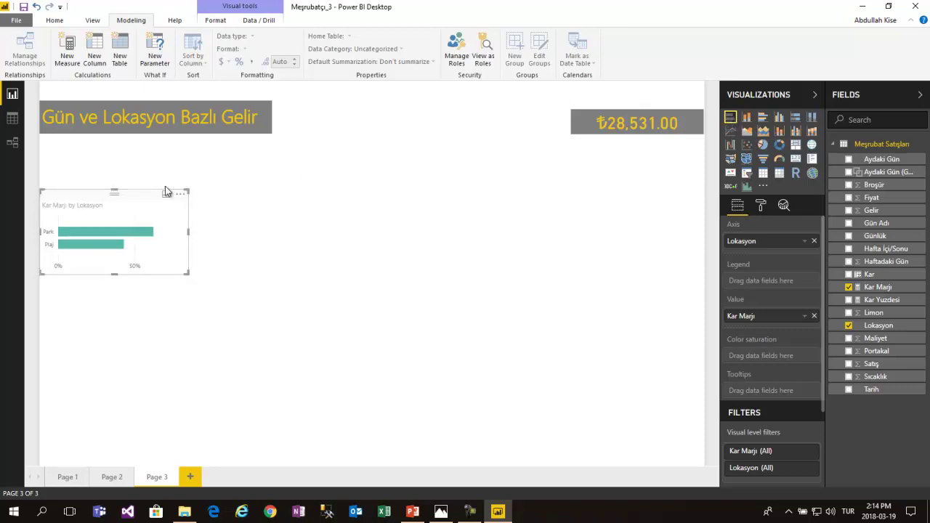
pyautogui.moveTo(137, 190); pyautogui.dragTo(132, 152)
pyautogui.moveTo(114, 233); pyautogui.dragTo(108, 275)
pyautogui.moveTo(114, 153); pyautogui.dragTo(111, 146)
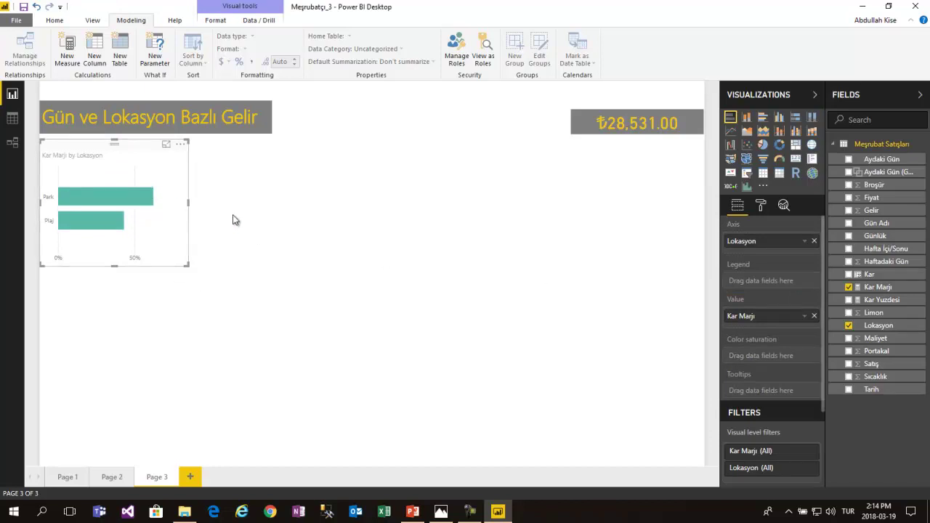
# Add a stacked bar chart of Kar Marjı by Hafta İçi/Sonu directly below the location chart and reduce its height slightly
pyautogui.moveTo(883, 249); pyautogui.dragTo(147, 345)
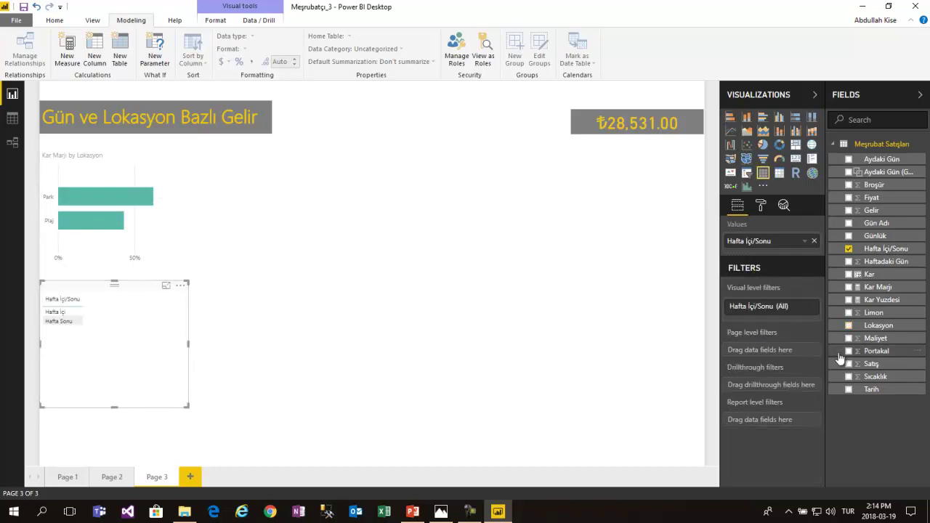
pyautogui.click(848, 287)
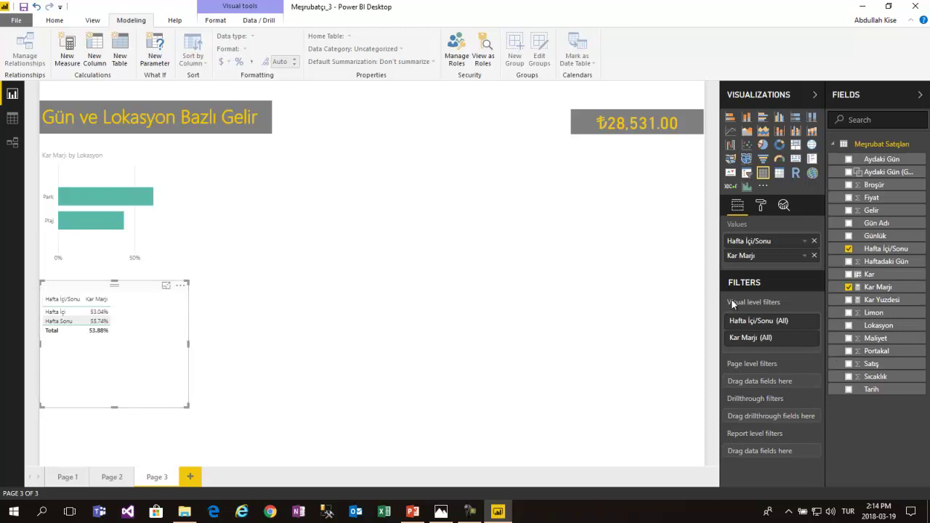
pyautogui.click(730, 117)
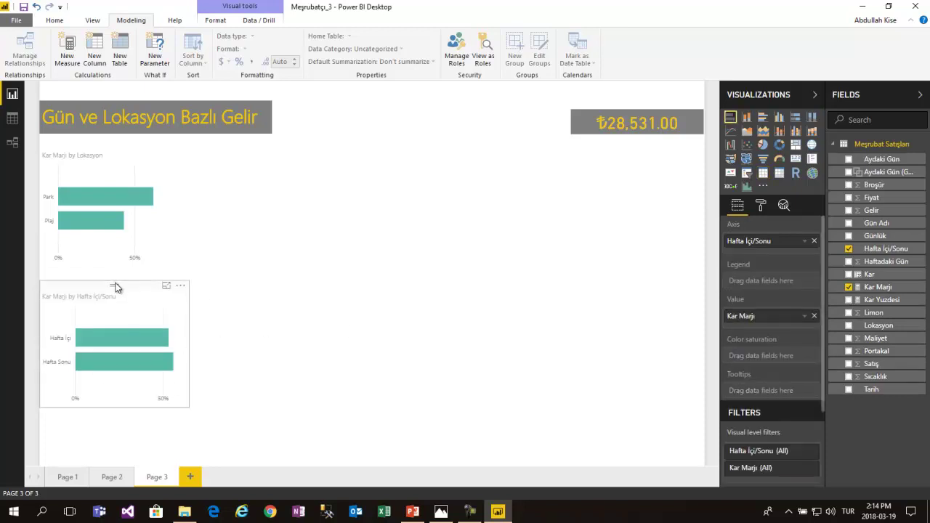
pyautogui.moveTo(103, 278); pyautogui.dragTo(106, 272)
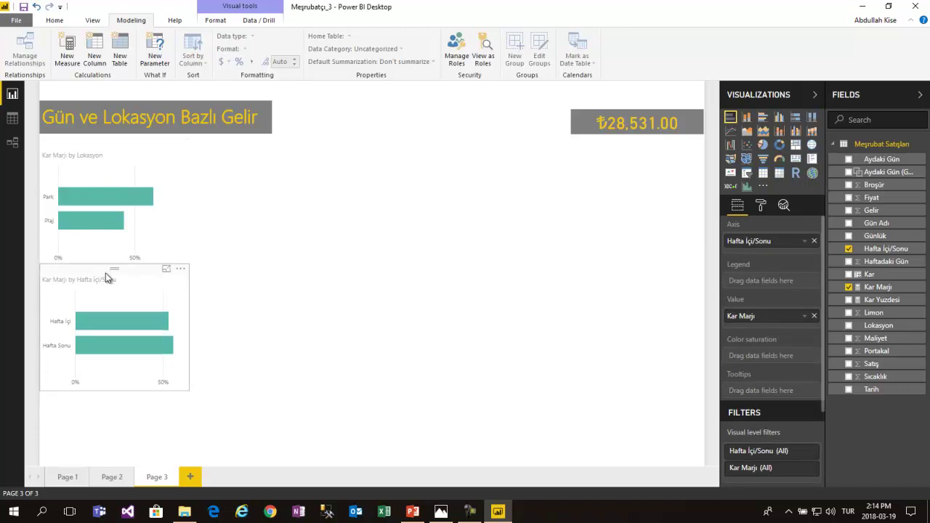
pyautogui.moveTo(115, 391)
pyautogui.mouseDown()
pyautogui.moveTo(115, 374)
pyautogui.moveTo(114, 382)
pyautogui.mouseUp()
pyautogui.click(238, 318)
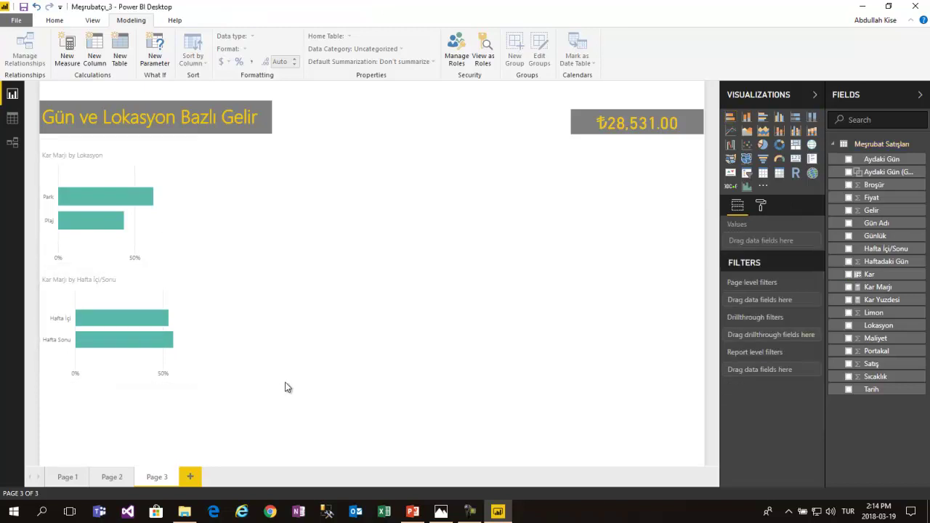
# Open the formatting options of the Kar Marjı by Lokasyon chart
pyautogui.click(151, 227)
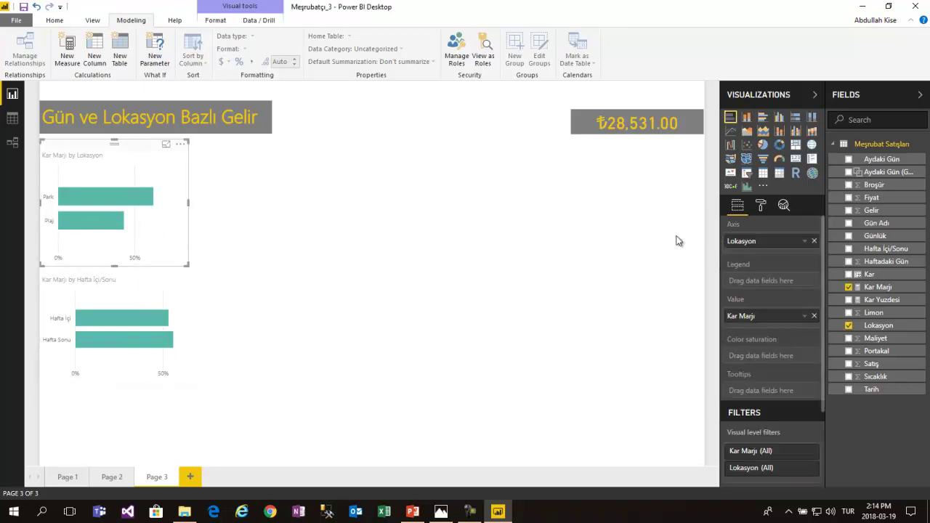
pyautogui.click(760, 205)
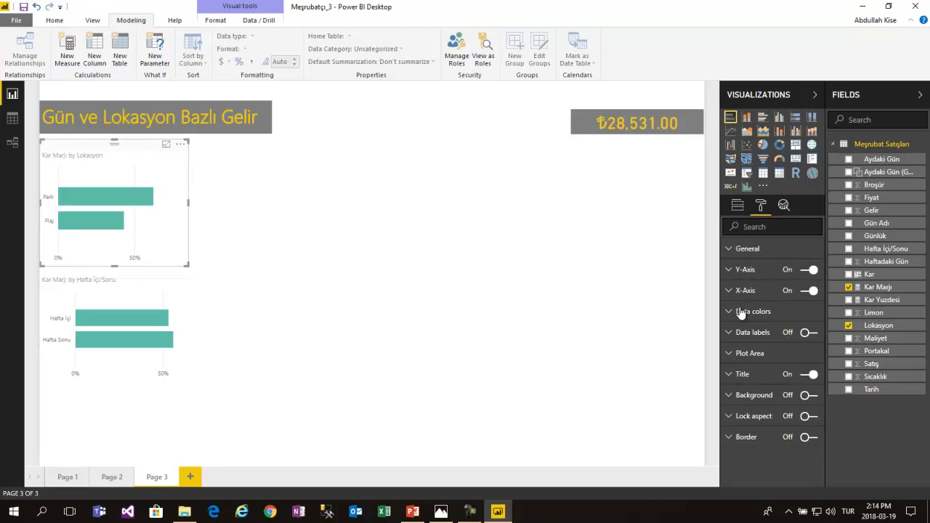